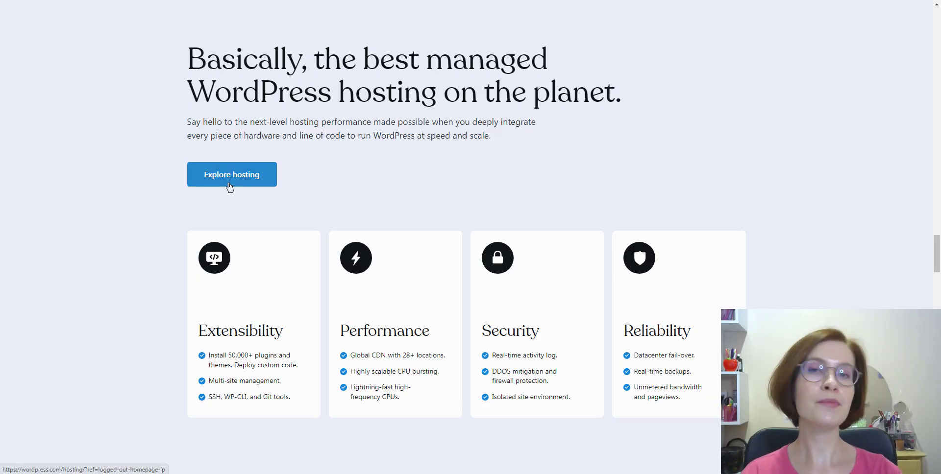
# Open WordPress.com managed hosting and scroll through its performance, security, reliability and extensibility sections.
pyautogui.click(230, 186)
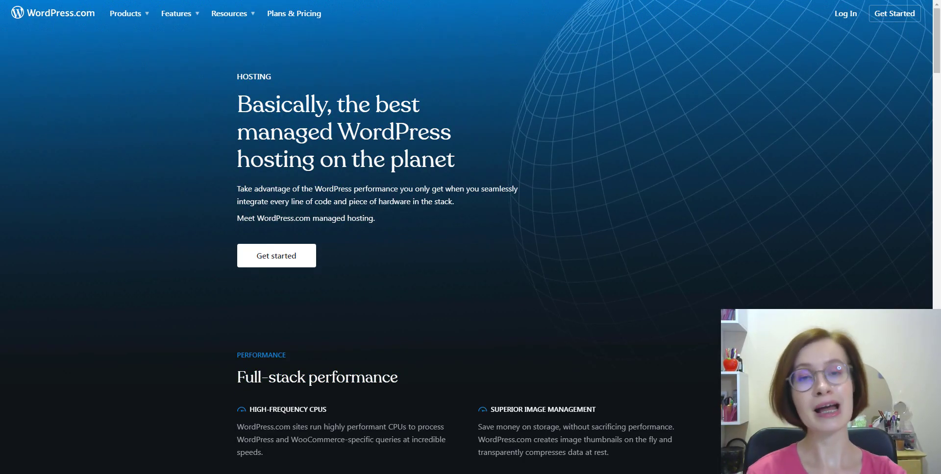
pyautogui.scroll(-7, 471, 237)
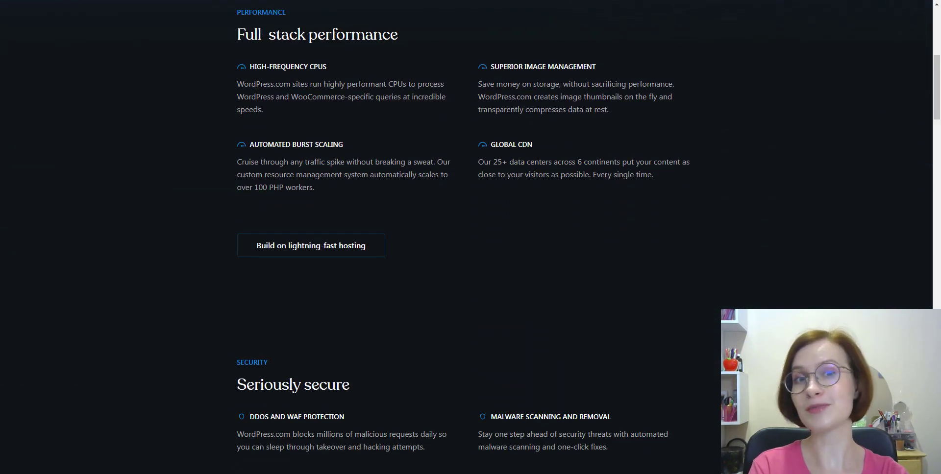
pyautogui.scroll(-6, 471, 237)
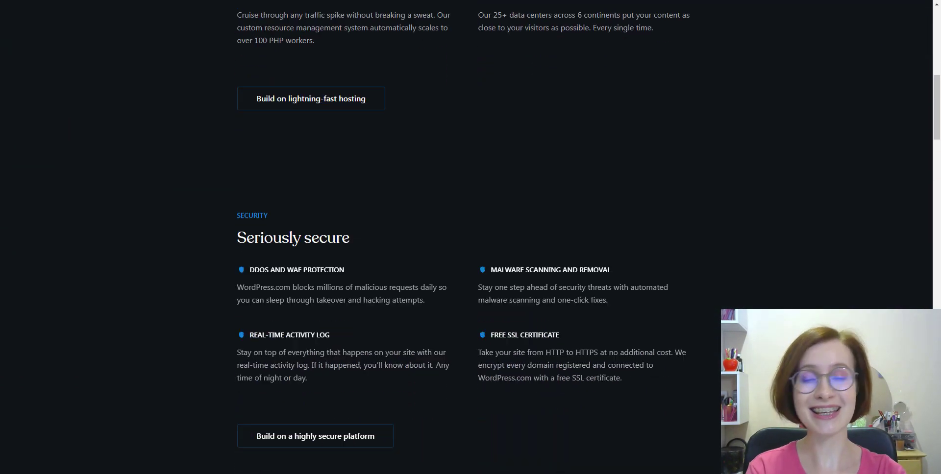
pyautogui.scroll(-7, 471, 237)
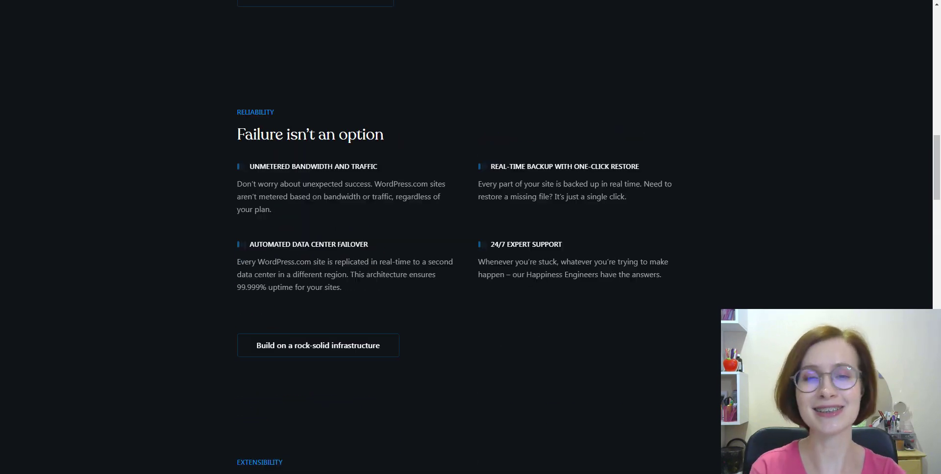
pyautogui.scroll(-7, 470, 237)
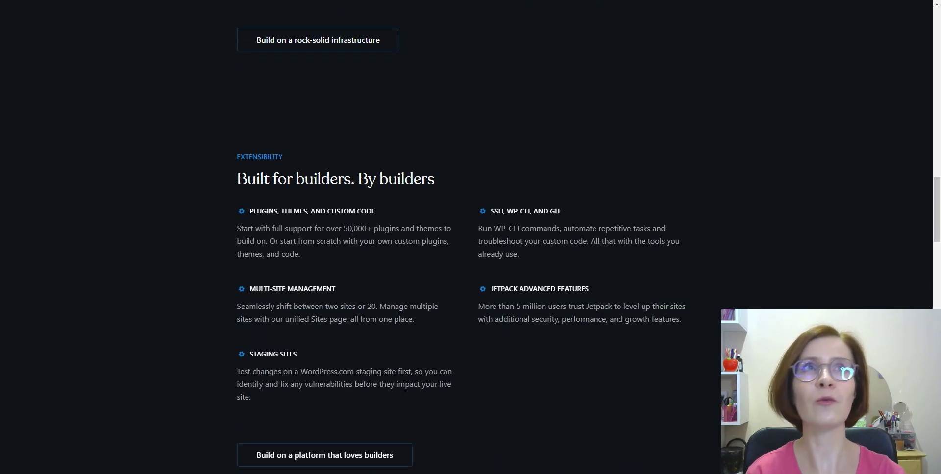
pyautogui.scroll(-3, 470, 237)
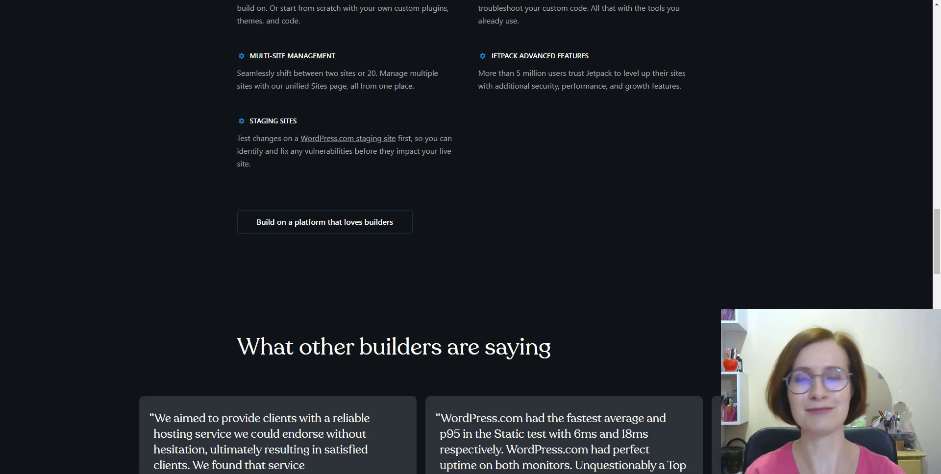
pyautogui.scroll(-3, 471, 238)
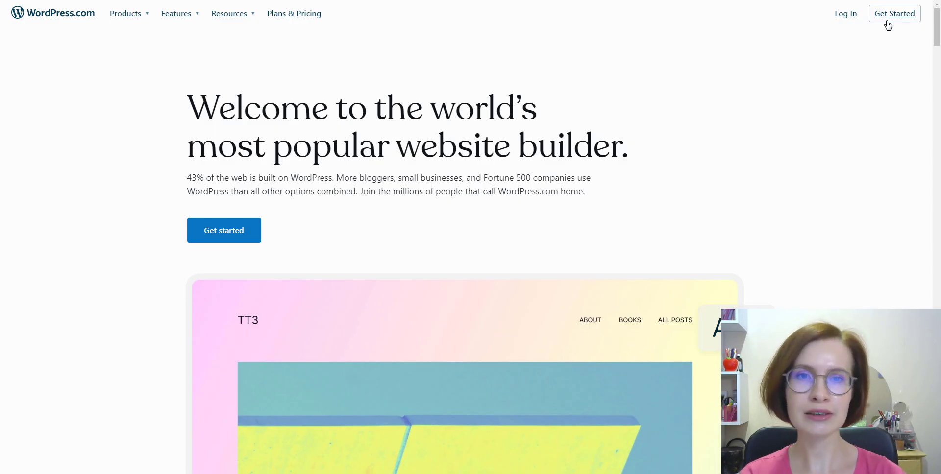
# Start a new WordPress.com site on the free wptut.wordpress.com address, with Write & Publish as its goal.
pyautogui.click(888, 25)
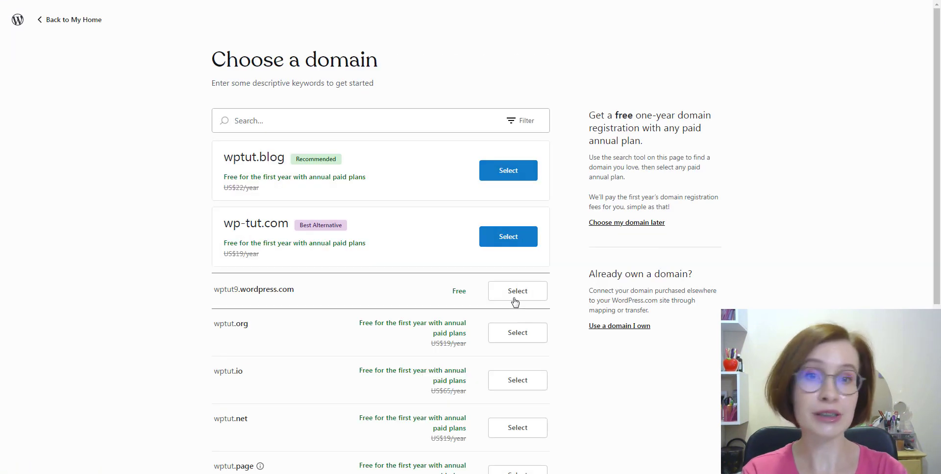
pyautogui.click(515, 297)
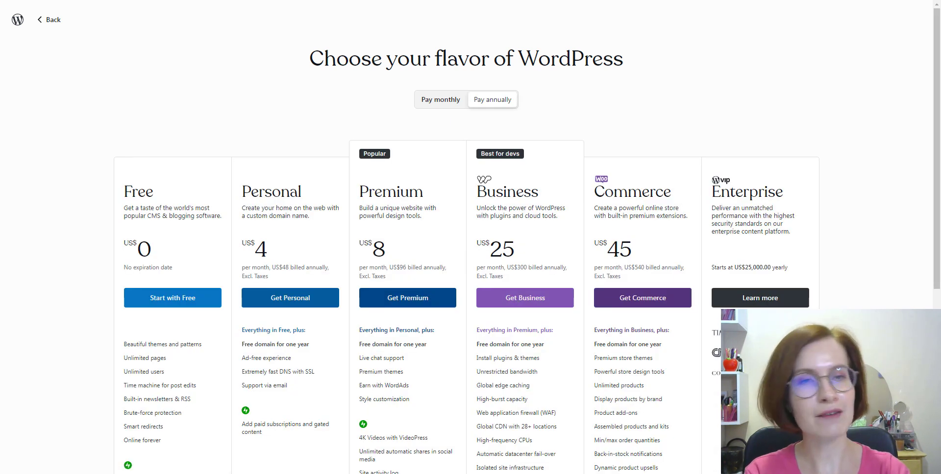
pyautogui.scroll(-3, 297, 374)
pyautogui.click(249, 183)
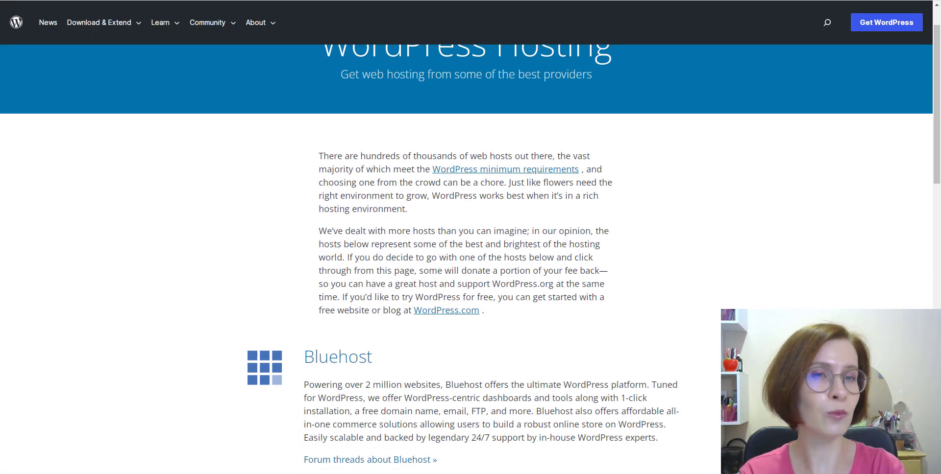
# Scroll down the WordPress.org hosting pages through the recommended hosting providers.
pyautogui.scroll(-5, 465, 245)
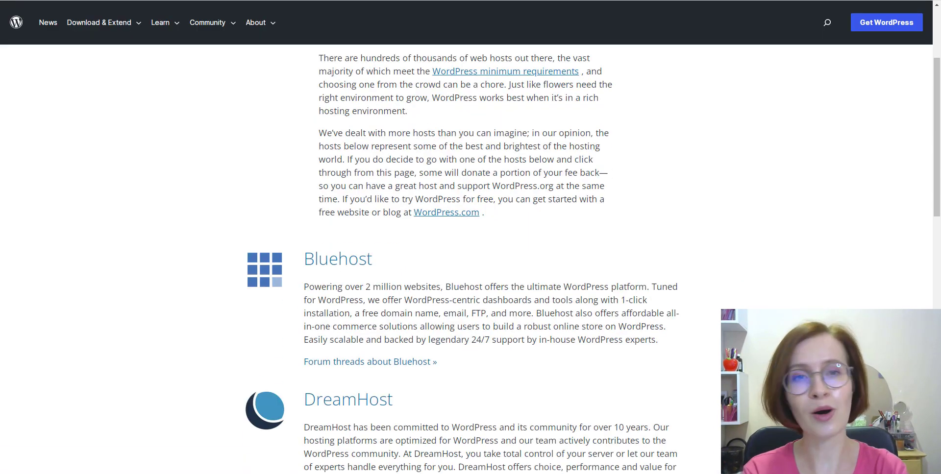
pyautogui.scroll(-2, 465, 245)
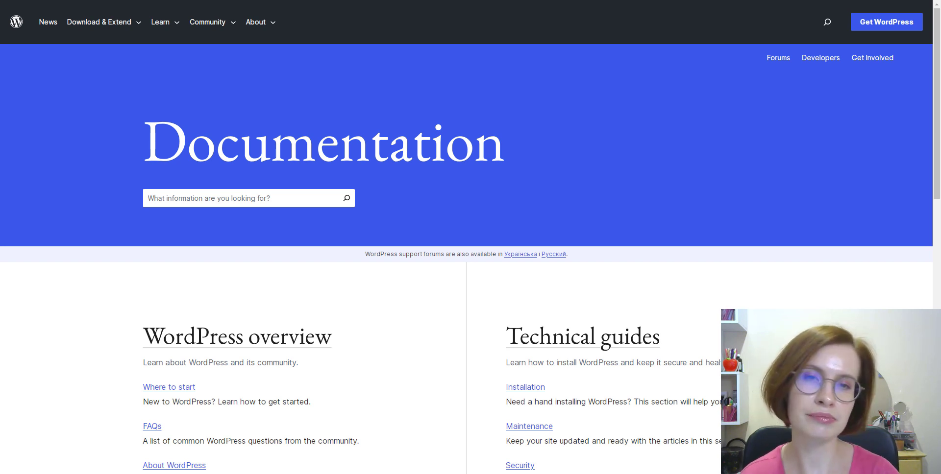
# Scroll through the Documentation page's WordPress overview and Technical guides sections.
pyautogui.scroll(-4, 466, 260)
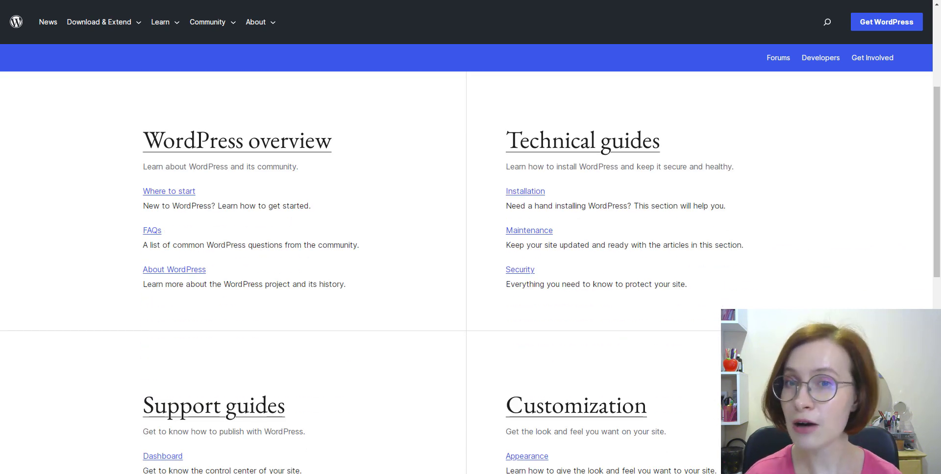
pyautogui.scroll(-1, 466, 260)
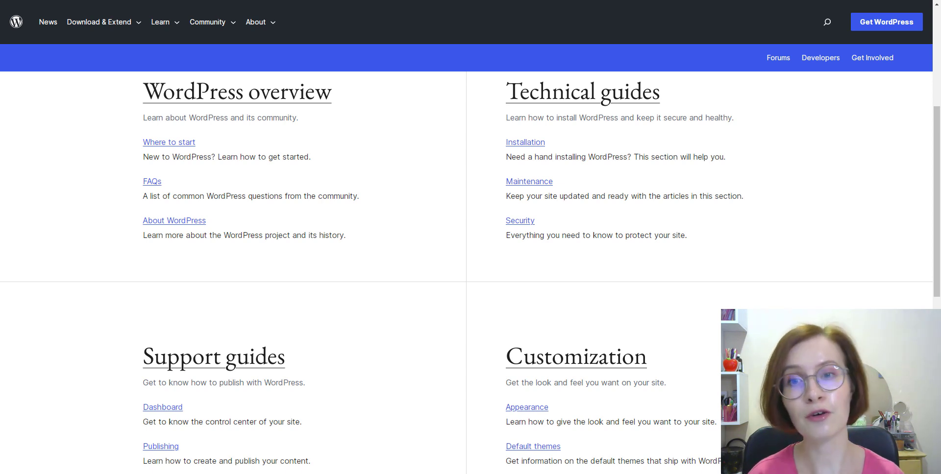
pyautogui.scroll(-3, 466, 272)
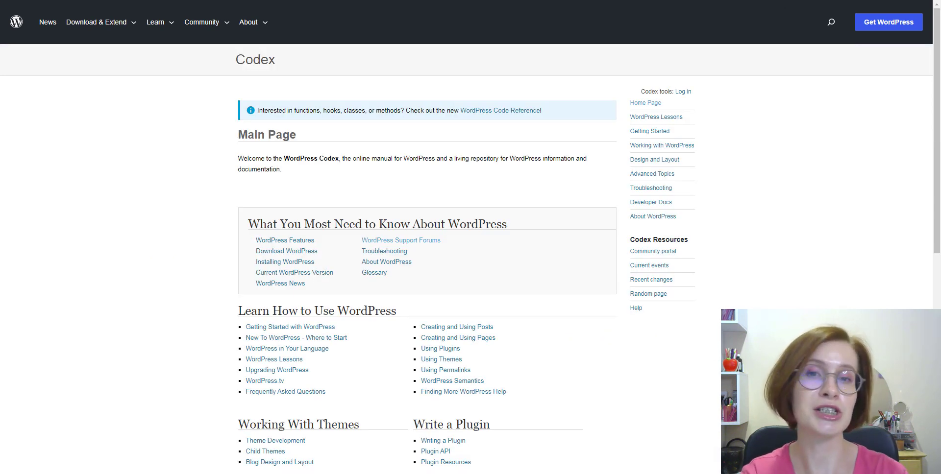
# Scroll down the WordPress Codex main page and back up to review its sections.
pyautogui.scroll(-1, 466, 259)
pyautogui.scroll(-1, 466, 259)
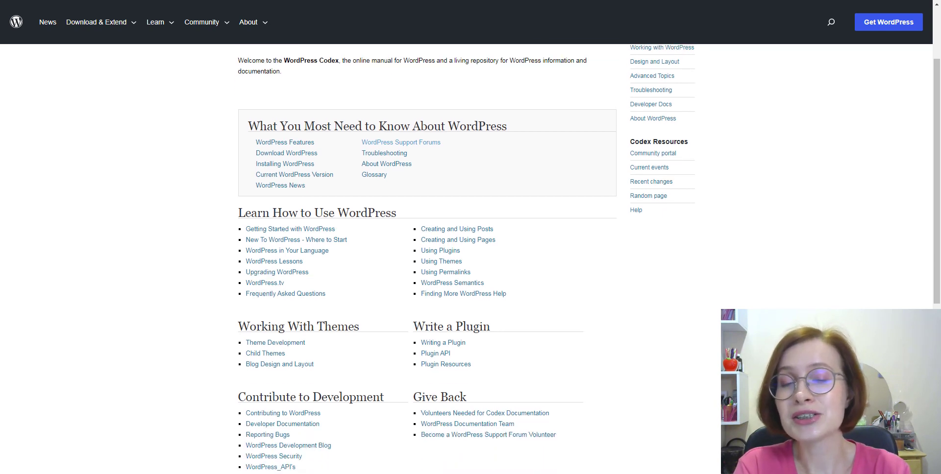
pyautogui.scroll(2, 466, 259)
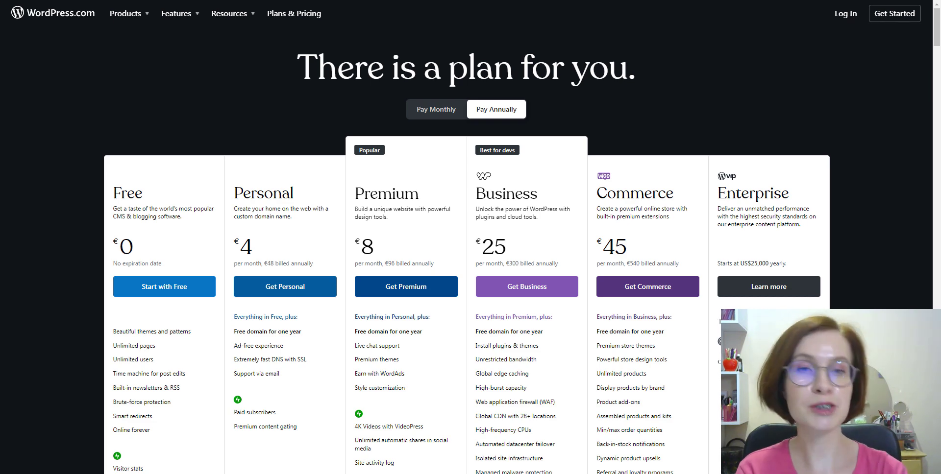
# Scroll the pricing table to compare Free, Personal, Premium, Business, Commerce and Enterprise plans.
pyautogui.scroll(-2, 465, 238)
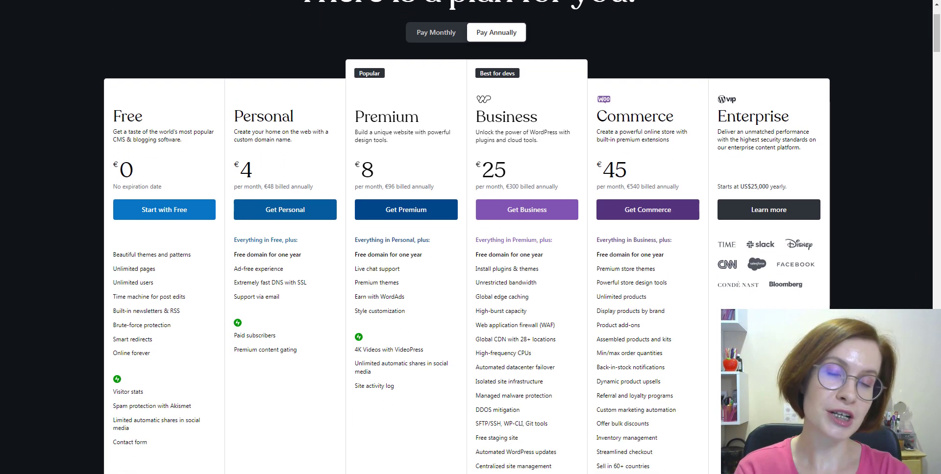
pyautogui.scroll(-1, 465, 237)
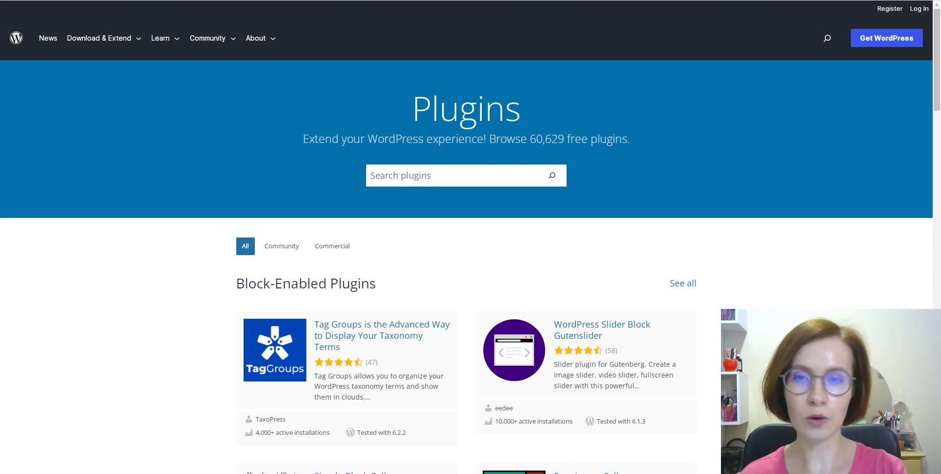
# Scroll down through the WordPress.org Plugins directory listings.
pyautogui.scroll(-3, 470, 267)
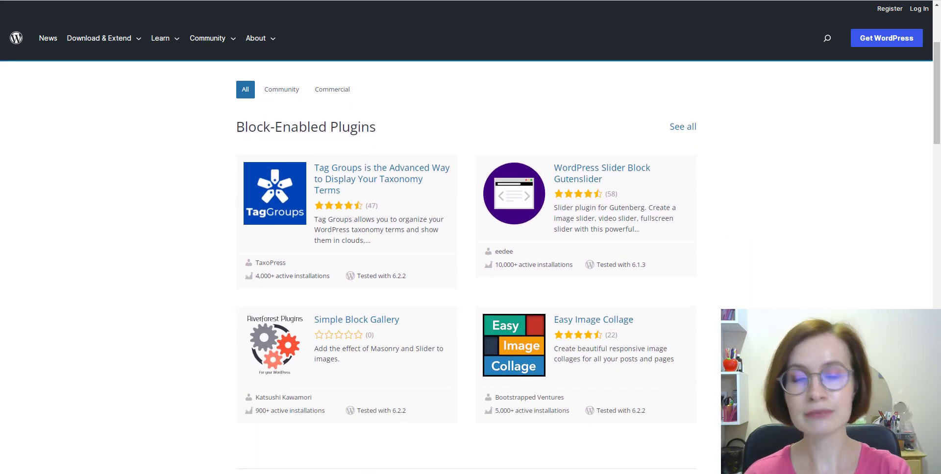
pyautogui.scroll(-7, 470, 267)
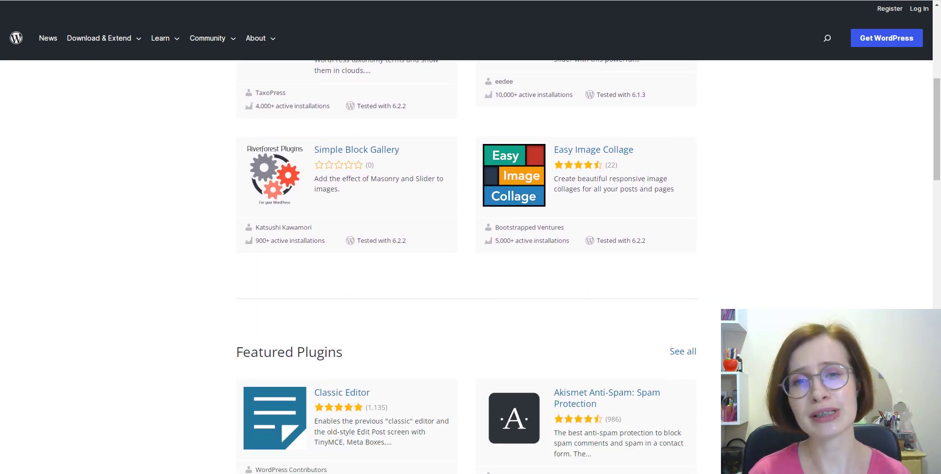
pyautogui.scroll(-9, 471, 267)
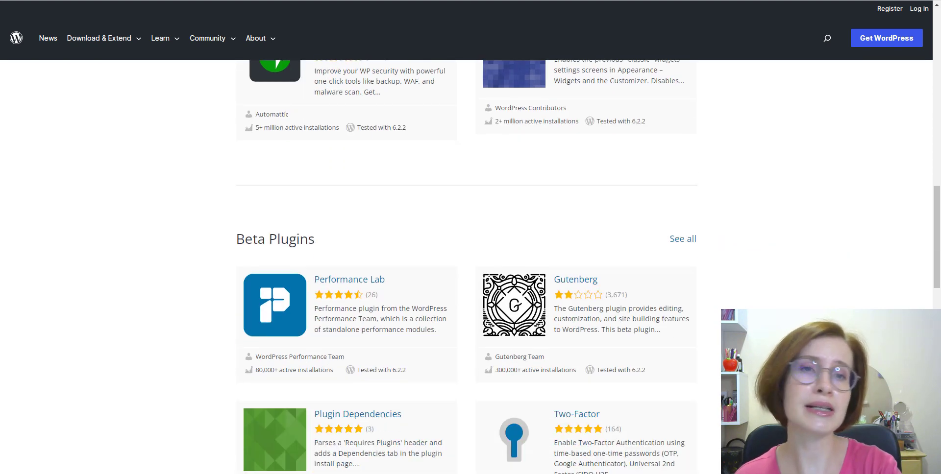
pyautogui.scroll(-7, 471, 267)
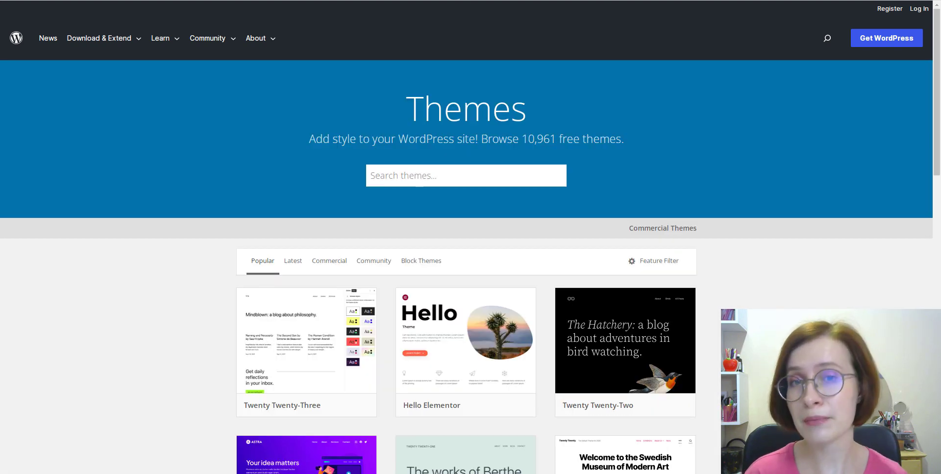
# Browse the Themes directory and load an extra batch of free themes.
pyautogui.scroll(-10, 470, 267)
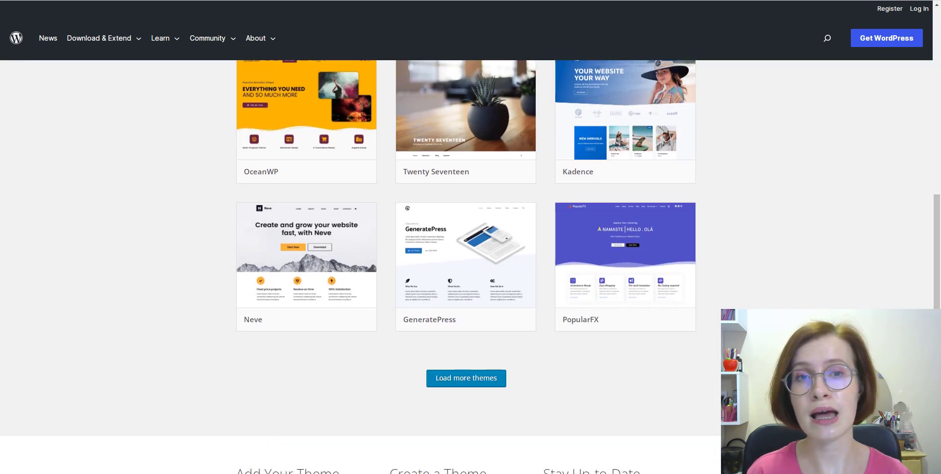
pyautogui.click(461, 381)
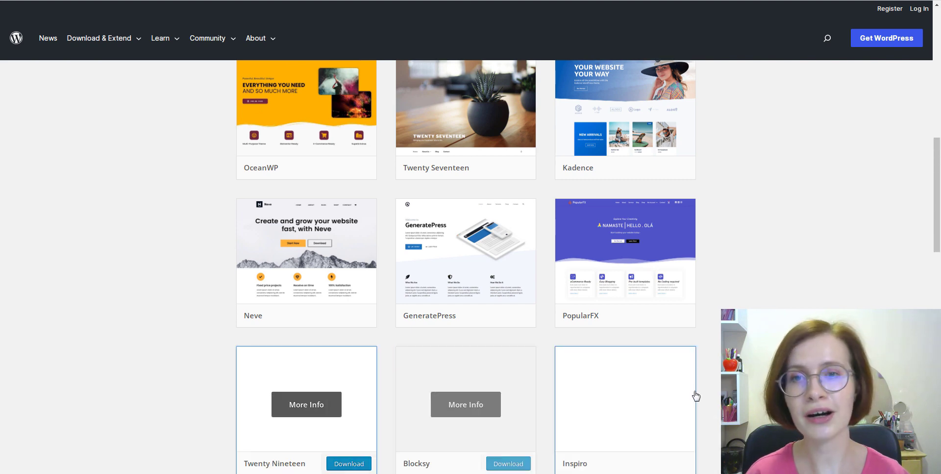
pyautogui.scroll(-9, 306, 405)
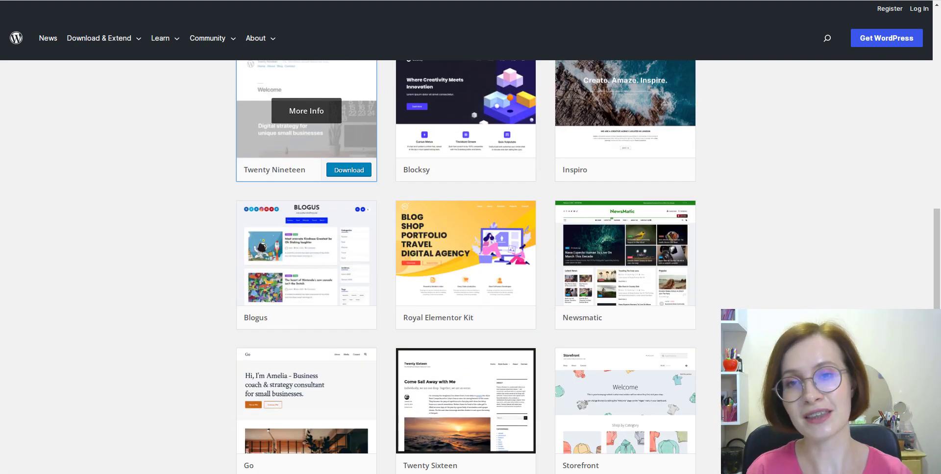
pyautogui.scroll(-2, 465, 267)
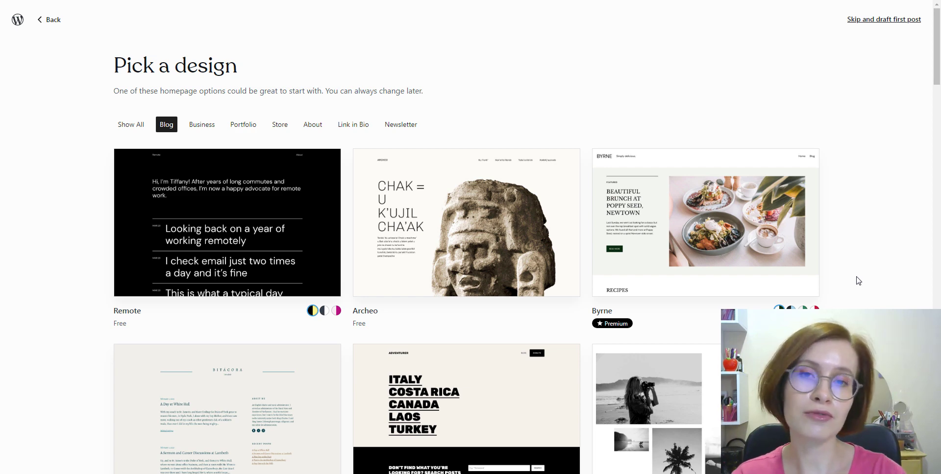
# Scroll through the Blog homepage designs such as Remote, Archeo and the Premium Byrne.
pyautogui.scroll(-1, 858, 280)
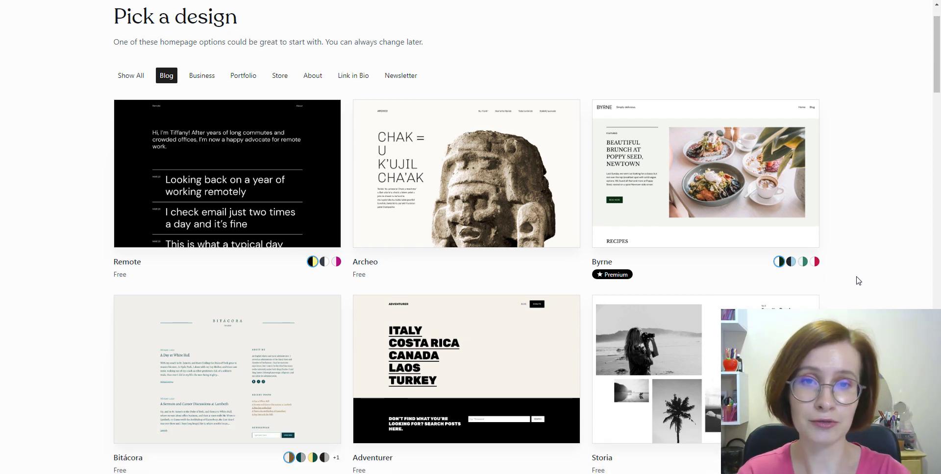
pyautogui.scroll(-5, 858, 281)
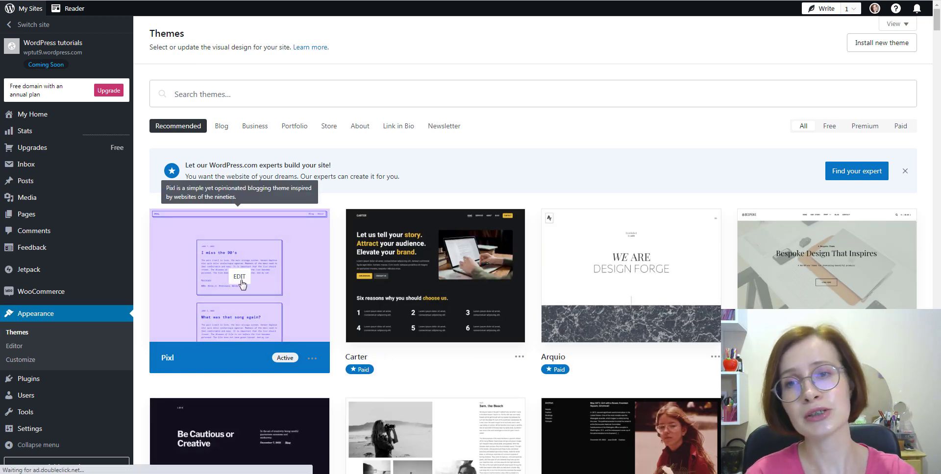
# Preview the Pixl theme's colour style variations, then return from Styles.
pyautogui.click(241, 283)
pyautogui.click(156, 145)
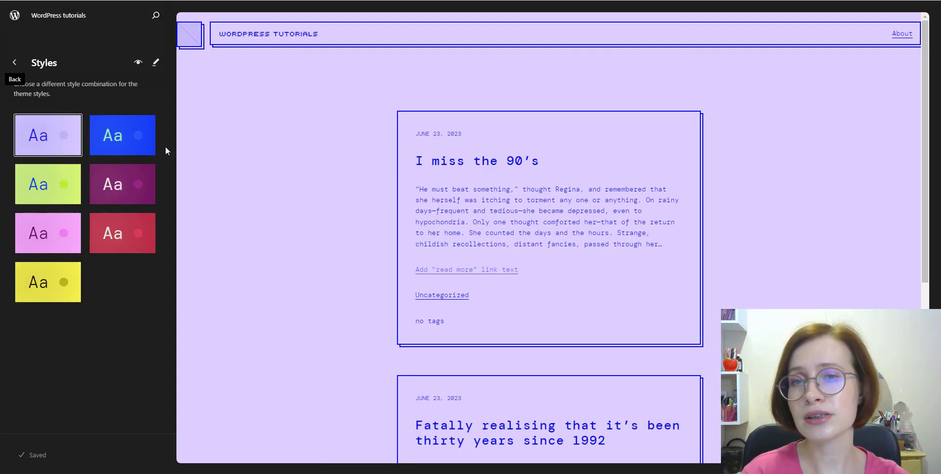
pyautogui.click(15, 65)
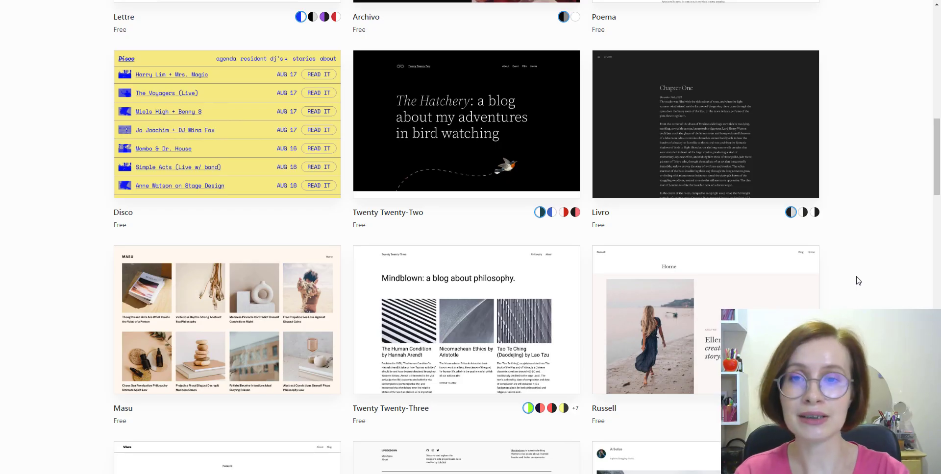
# Scroll through the gallery of free and premium WordPress.com themes.
pyautogui.scroll(-1, 858, 281)
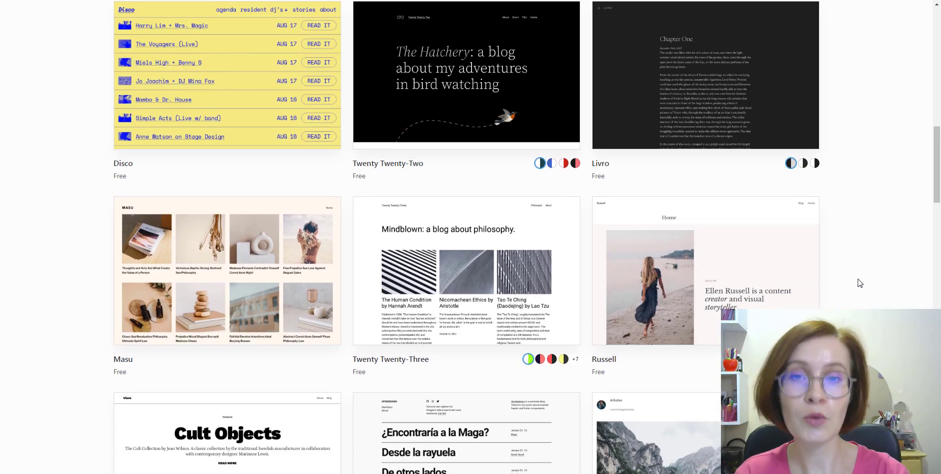
pyautogui.scroll(-6, 858, 283)
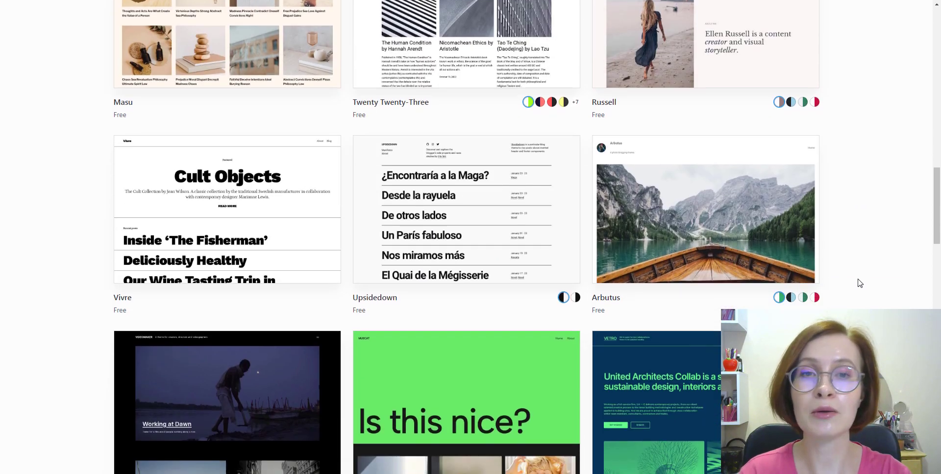
pyautogui.scroll(-7, 858, 283)
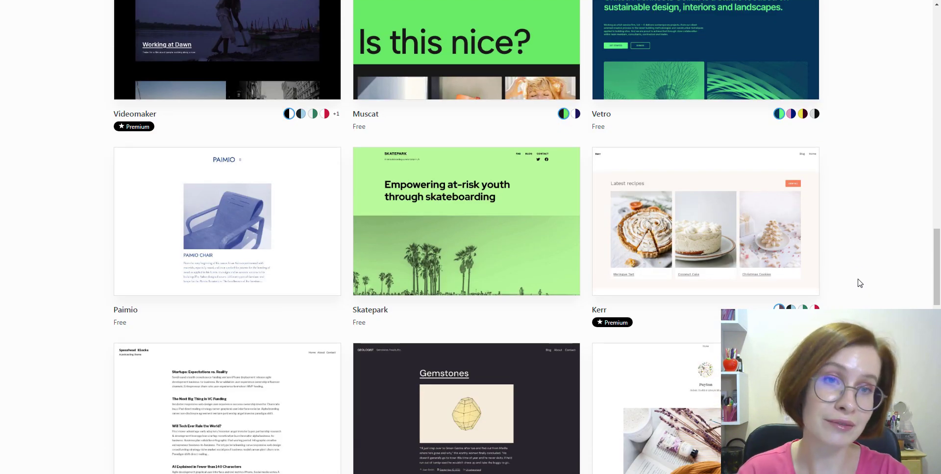
pyautogui.scroll(-8, 858, 283)
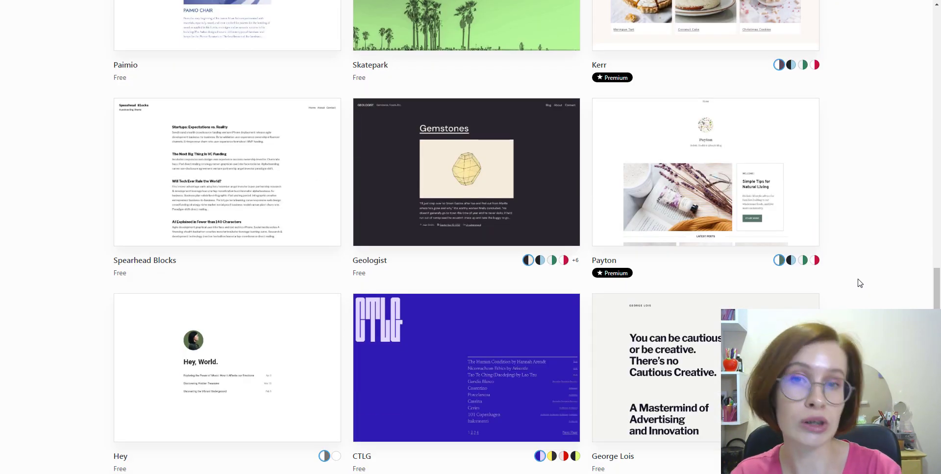
pyautogui.scroll(-7, 858, 283)
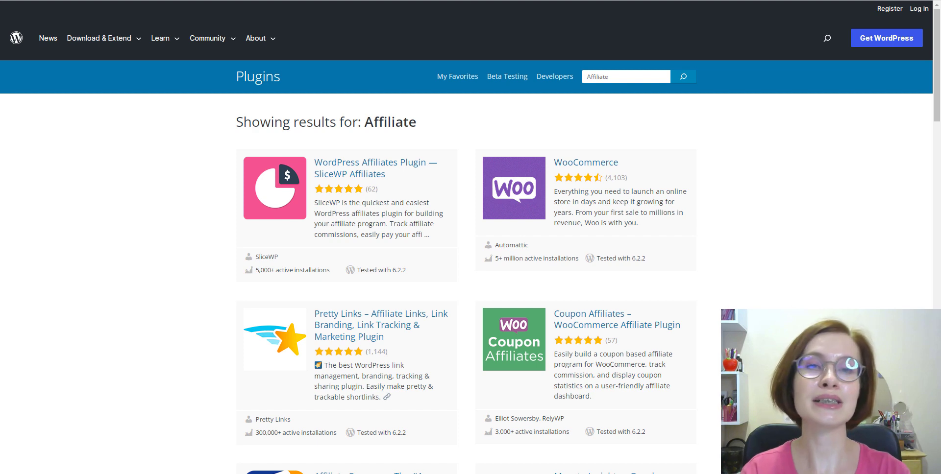
pyautogui.scroll(-1, 471, 270)
pyautogui.scroll(-3, 471, 270)
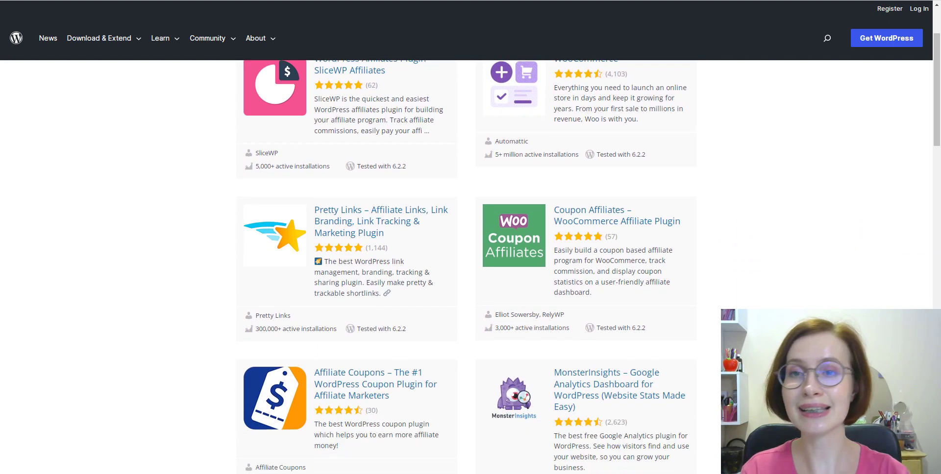
pyautogui.scroll(-1, 471, 270)
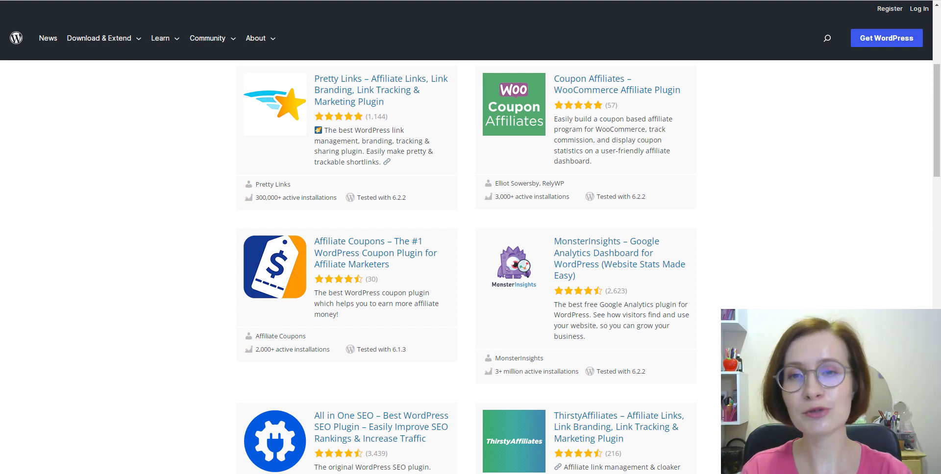
pyautogui.scroll(-3, 470, 270)
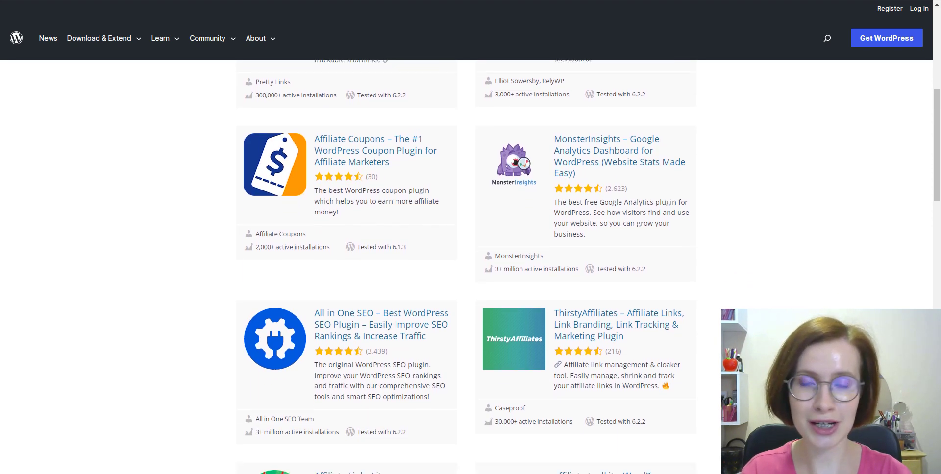
pyautogui.scroll(-1, 471, 270)
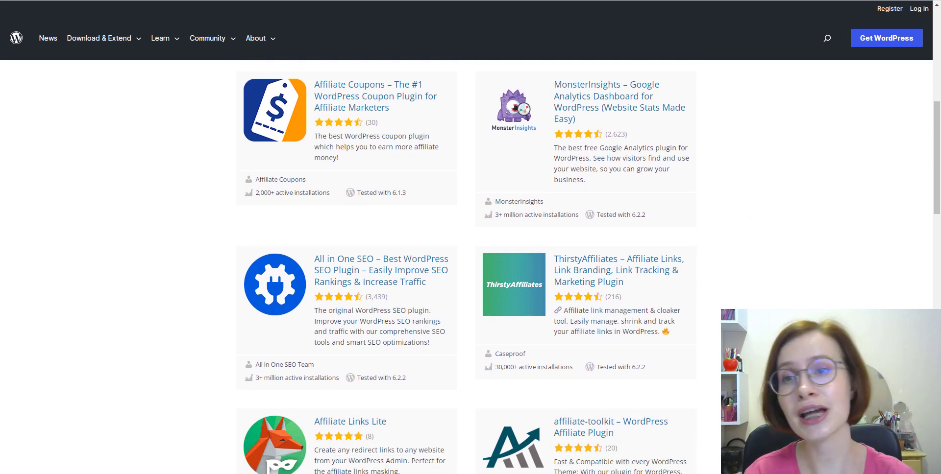
pyautogui.scroll(-3, 470, 269)
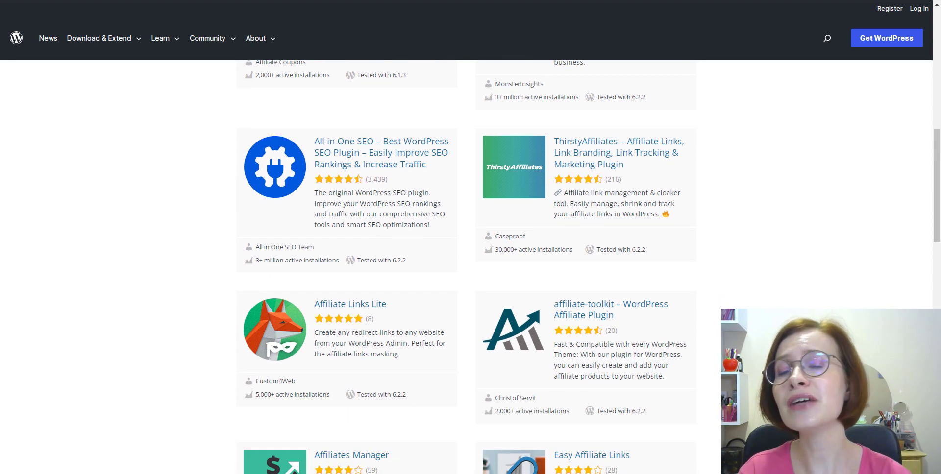
pyautogui.scroll(-2, 470, 270)
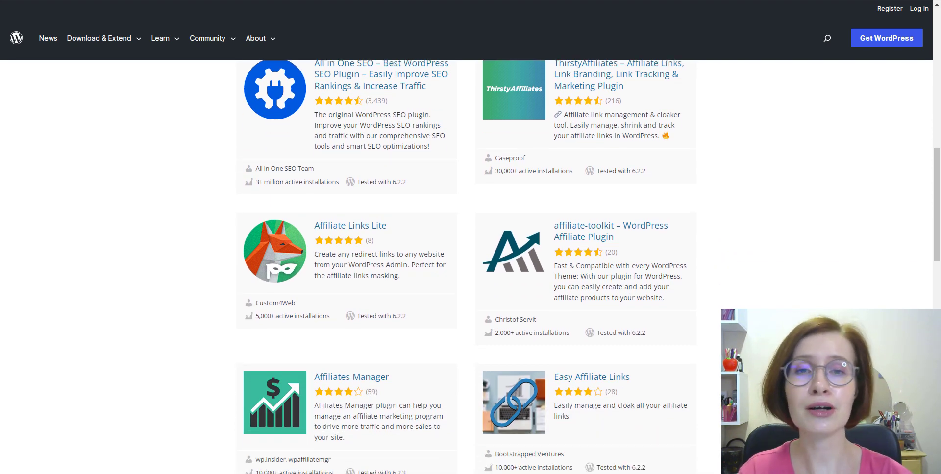
pyautogui.scroll(-7, 471, 269)
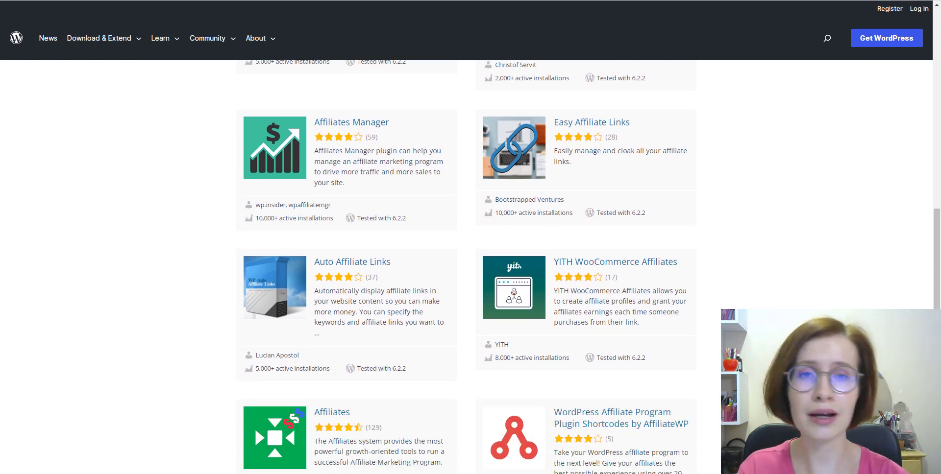
pyautogui.scroll(-3, 470, 270)
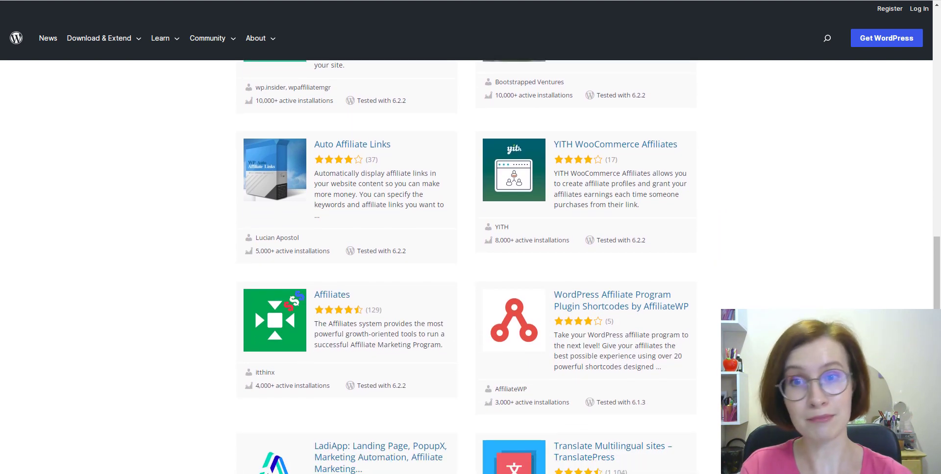
pyautogui.scroll(-3, 470, 270)
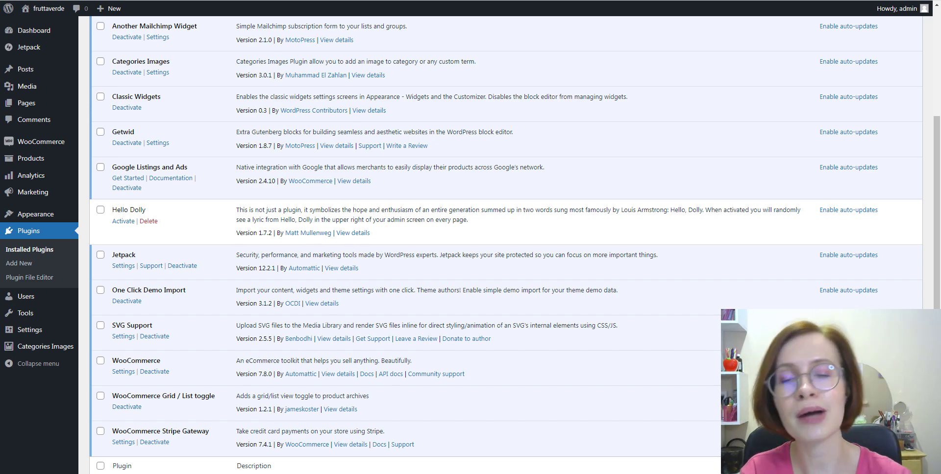
# Scroll through the WordPress.org plugin directory's SEO search results.
pyautogui.scroll(2, 499, 245)
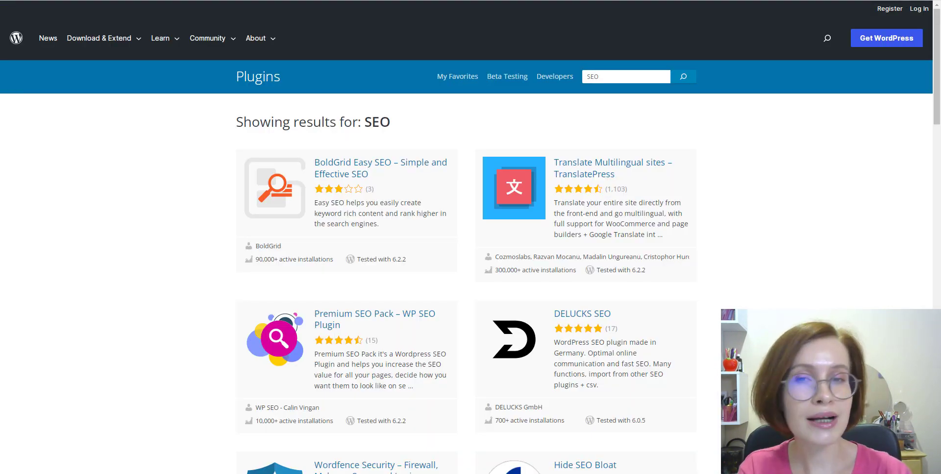
pyautogui.scroll(-4, 471, 267)
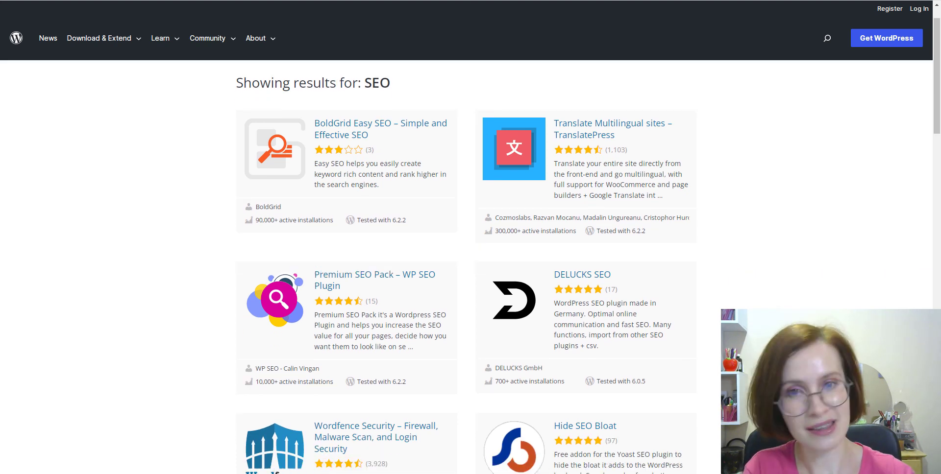
pyautogui.scroll(-1, 471, 267)
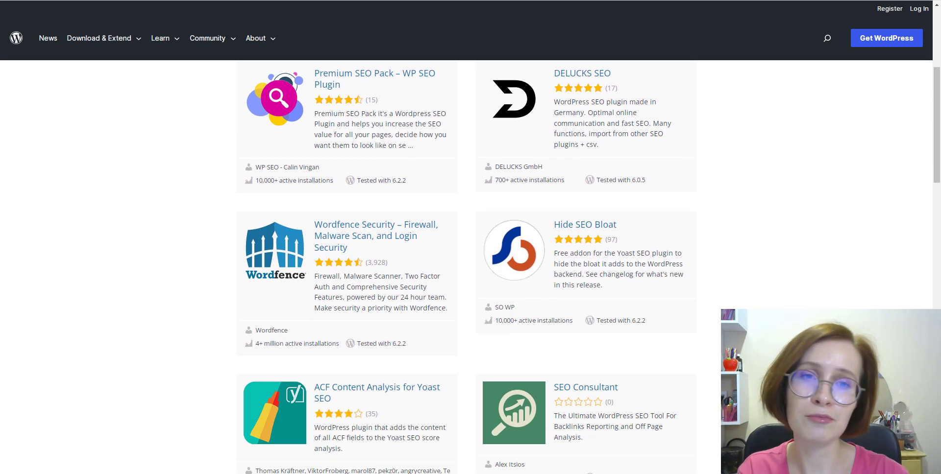
pyautogui.scroll(-3, 471, 267)
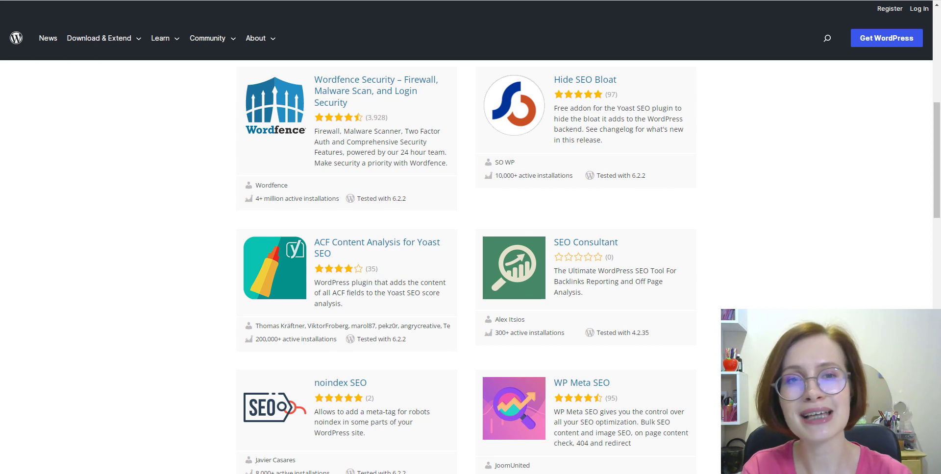
pyautogui.scroll(-3, 471, 267)
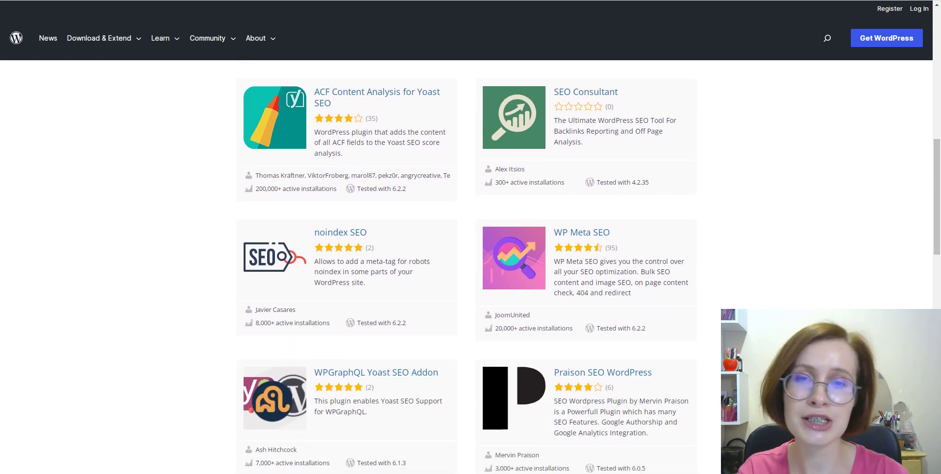
pyautogui.scroll(-3, 470, 267)
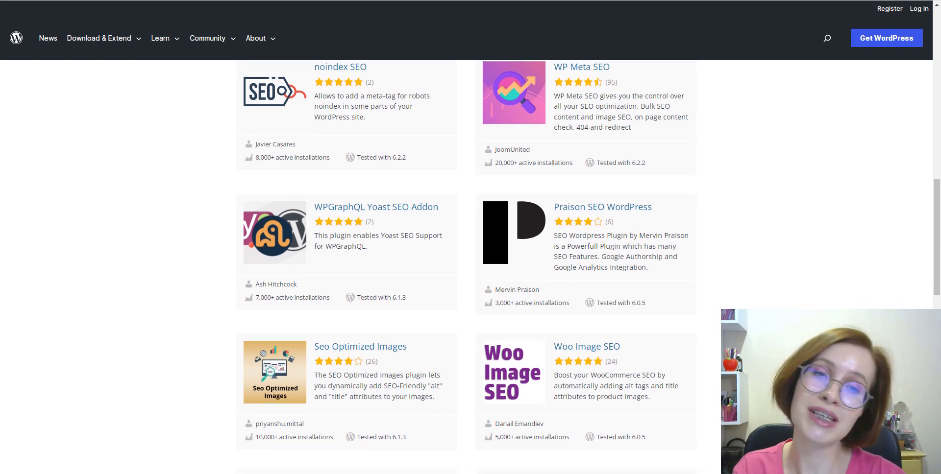
pyautogui.scroll(-3, 470, 267)
pyautogui.scroll(-3, 471, 267)
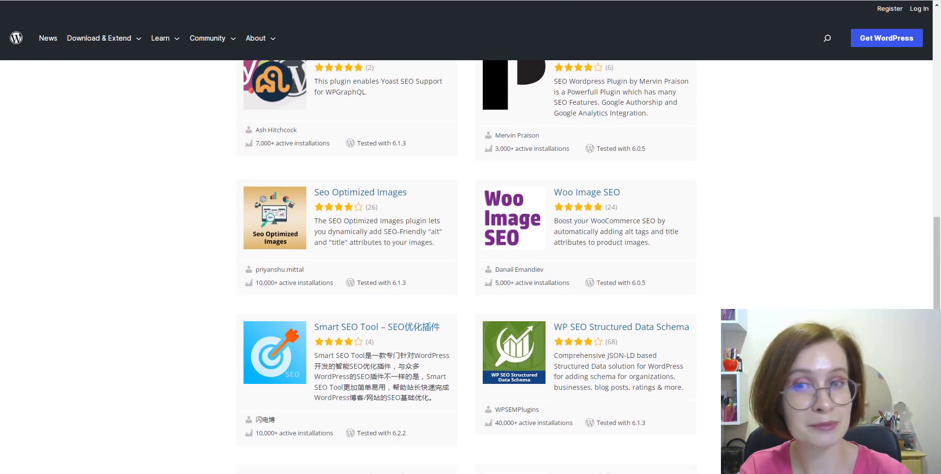
pyautogui.scroll(-3, 470, 267)
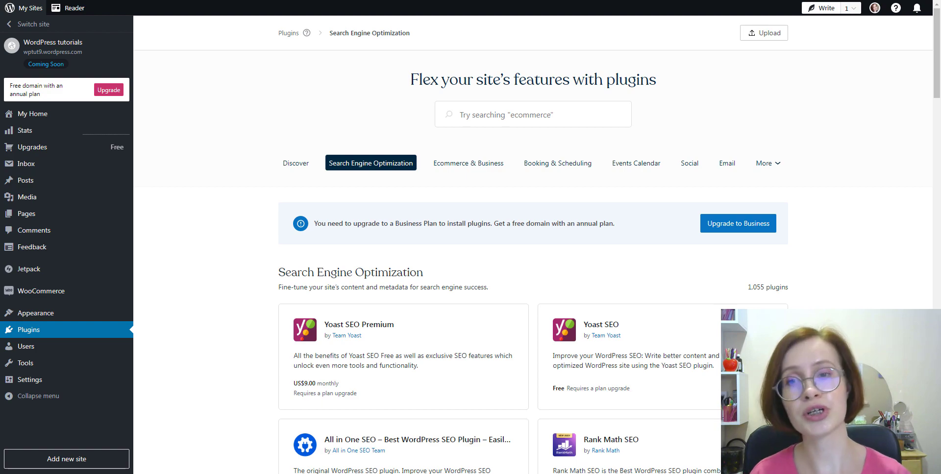
# Scroll through the upgrade-locked Search Engine Optimization plugins on WordPress.com.
pyautogui.scroll(-3, 533, 245)
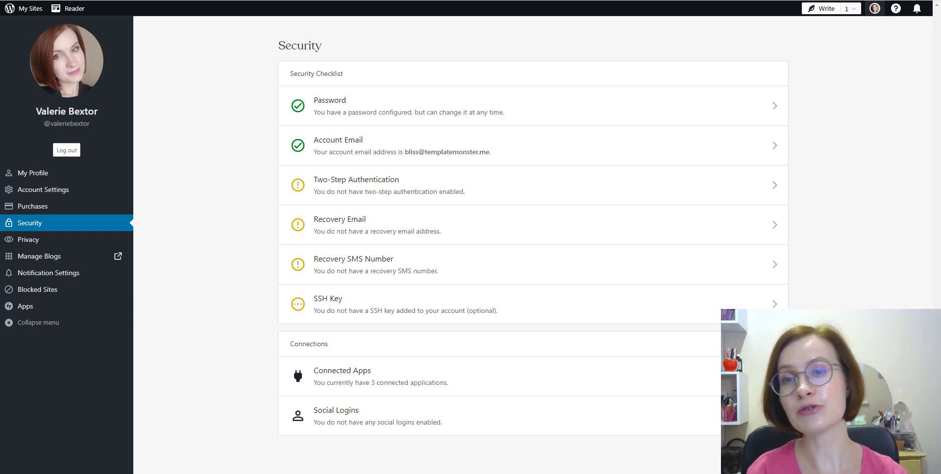
# Look over the Two-Step Authentication setup, then return and open the Recovery Email options.
pyautogui.click(780, 196)
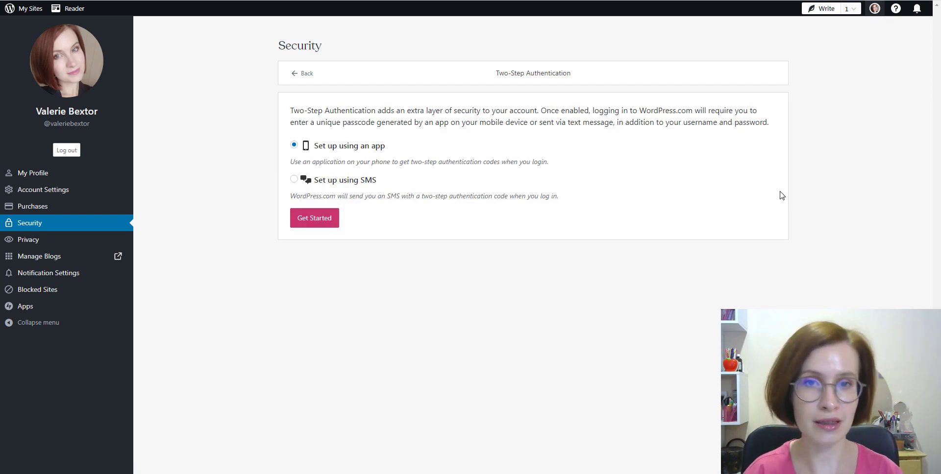
pyautogui.click(303, 73)
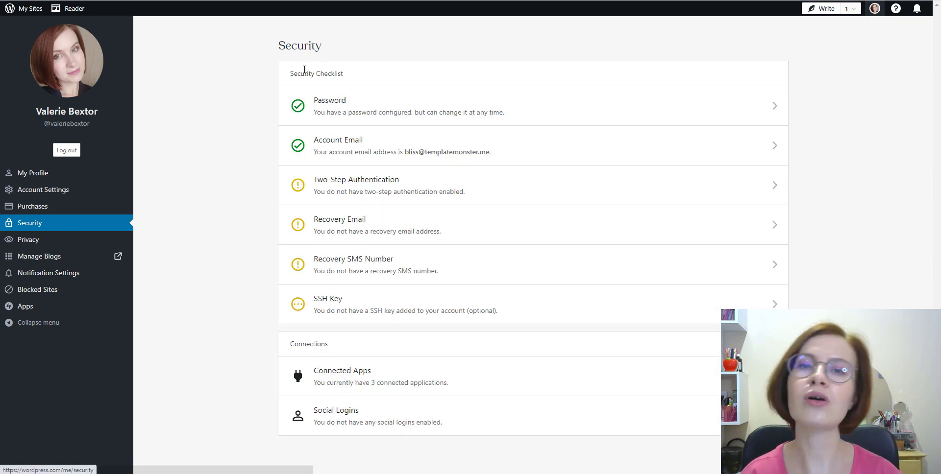
pyautogui.click(744, 233)
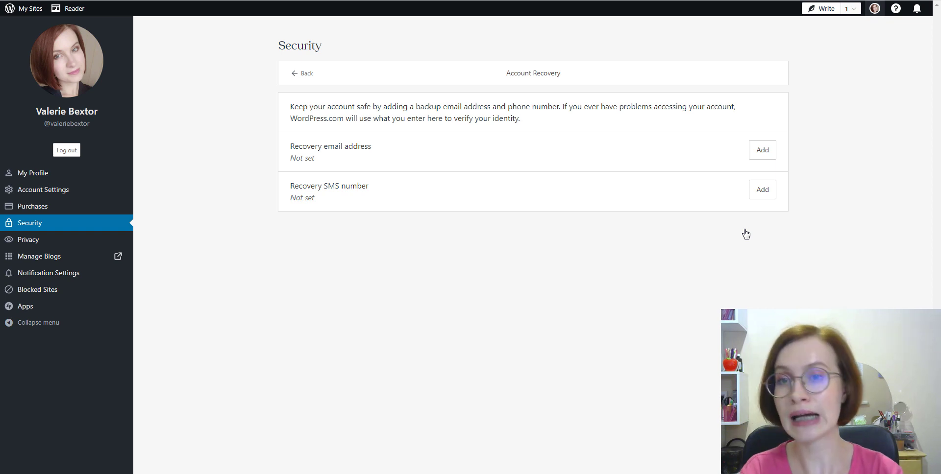